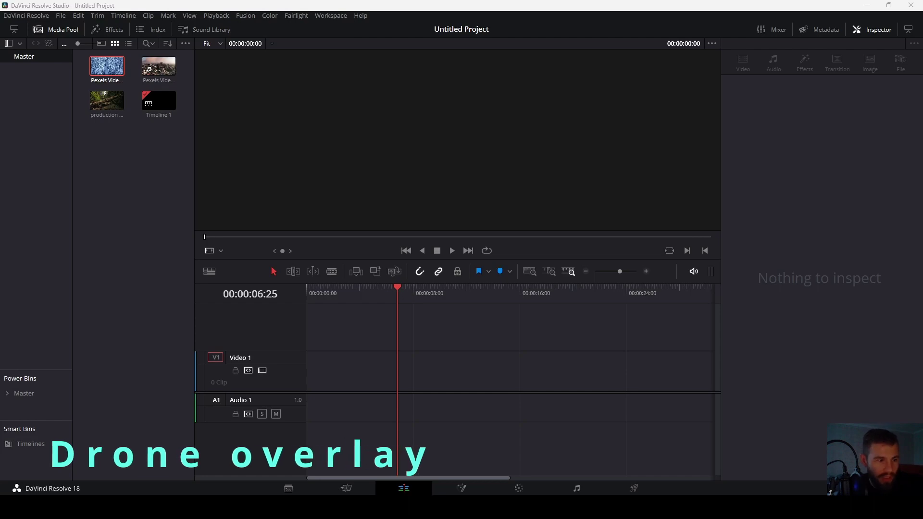
Step: Place the snowy forest Pexels drone clip on Video 1 and bring up the Effects Library
{"action": "left_click_drag", "start_coordinate": [109, 74], "coordinate": [315, 387]}
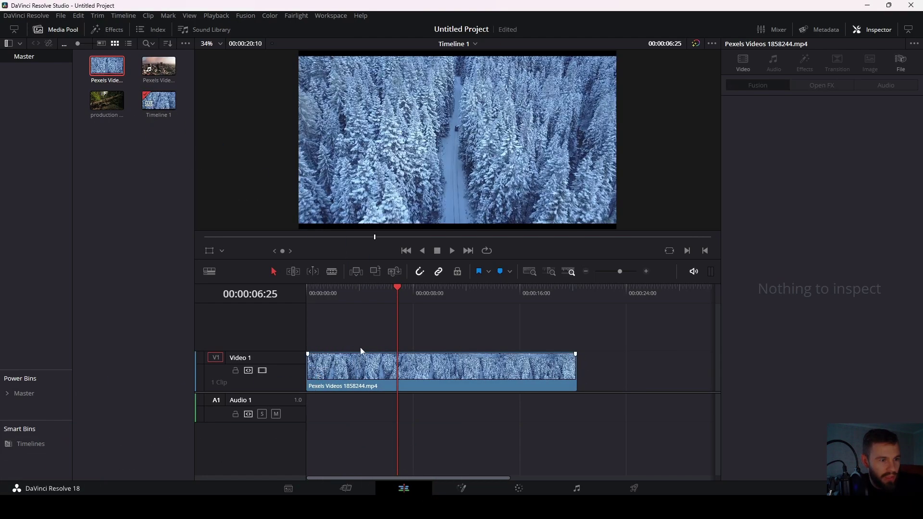
{"action": "left_click_drag", "start_coordinate": [398, 290], "coordinate": [356, 294]}
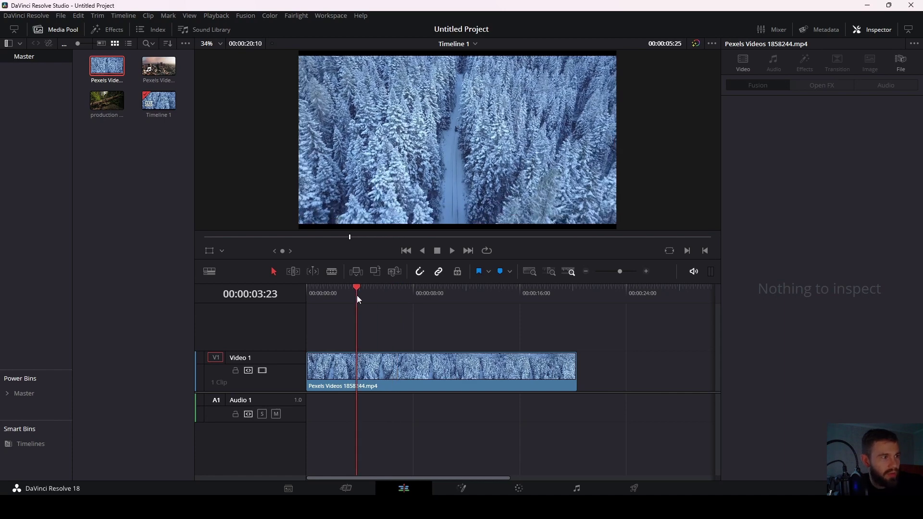
{"action": "left_click", "coordinate": [110, 32]}
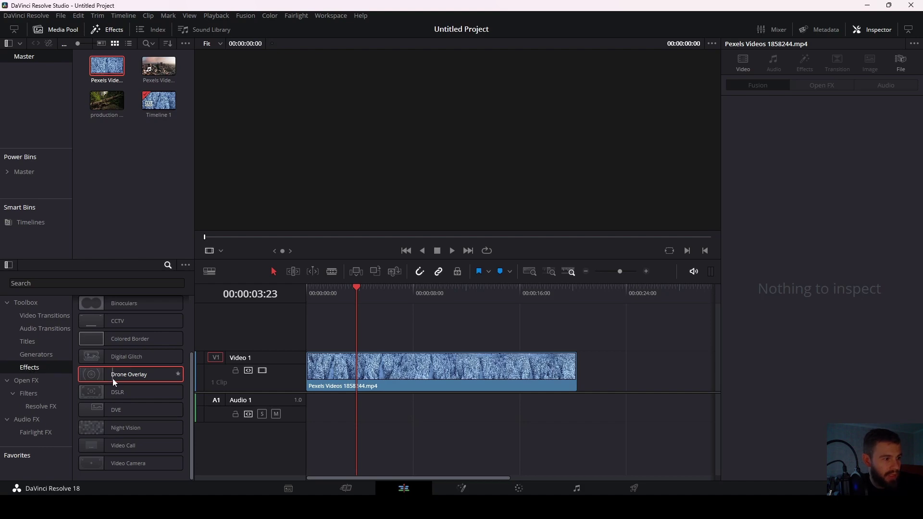
Step: Apply Drone Overlay to the forest clip and set its grid colour to red
{"action": "left_click_drag", "start_coordinate": [95, 375], "coordinate": [339, 376]}
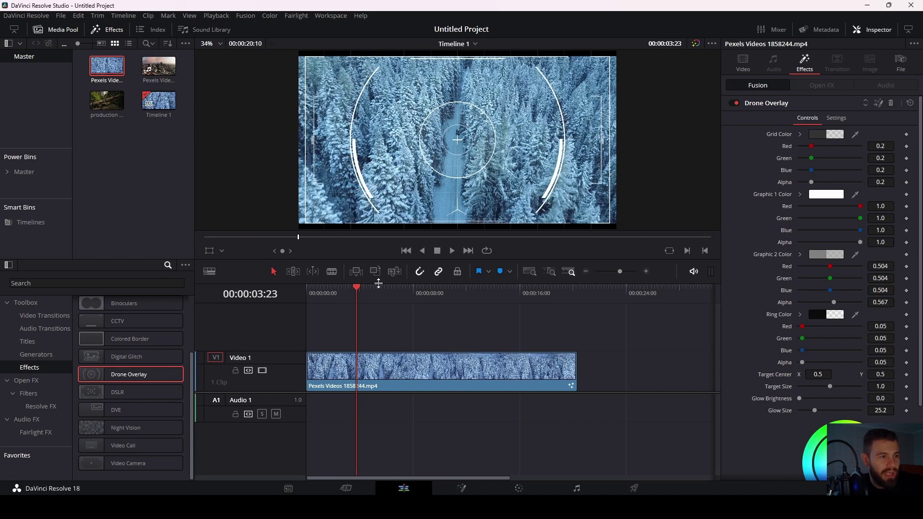
{"action": "left_click_drag", "start_coordinate": [359, 290], "coordinate": [345, 288]}
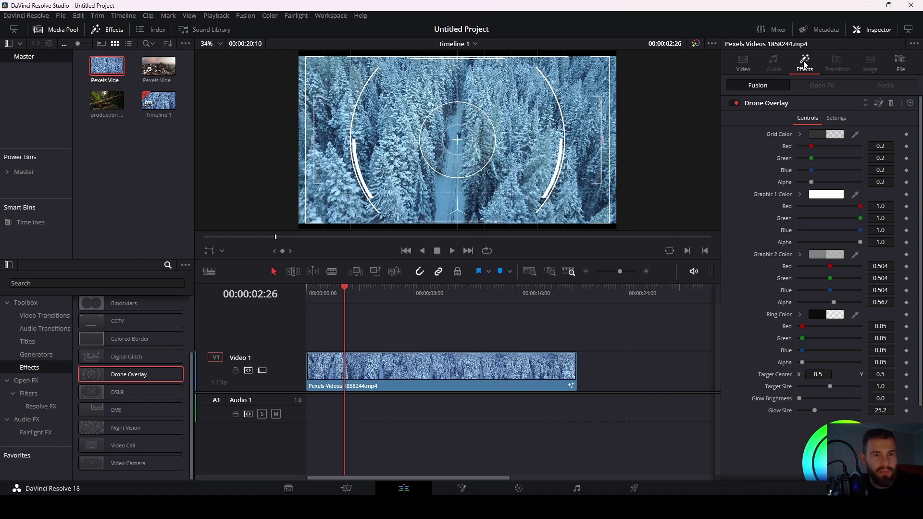
{"action": "left_click", "coordinate": [818, 136]}
{"action": "left_click_drag", "start_coordinate": [521, 199], "coordinate": [538, 180]}
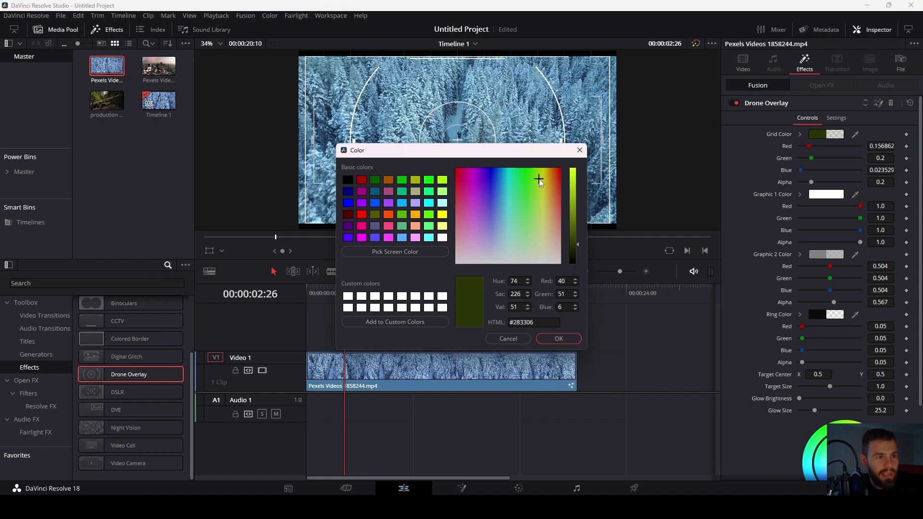
{"action": "left_click_drag", "start_coordinate": [539, 179], "coordinate": [577, 182]}
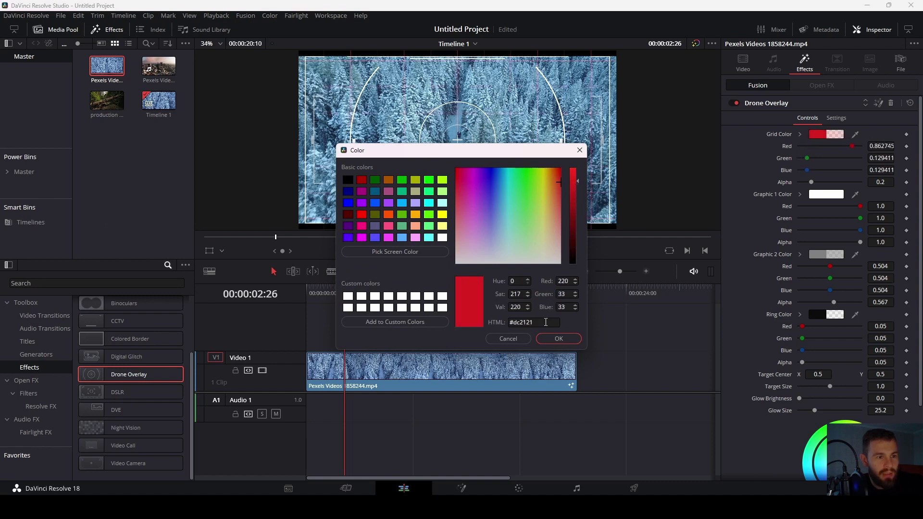
{"action": "left_click", "coordinate": [559, 339]}
Step: Make the overlay's Graphic 1 colour cyan and Graphic 2 colour purple
{"action": "left_click", "coordinate": [823, 194]}
{"action": "mouse_move", "coordinate": [540, 192]}
{"action": "left_mouse_down"}
{"action": "mouse_move", "coordinate": [503, 197]}
{"action": "mouse_move", "coordinate": [508, 182]}
{"action": "left_mouse_up"}
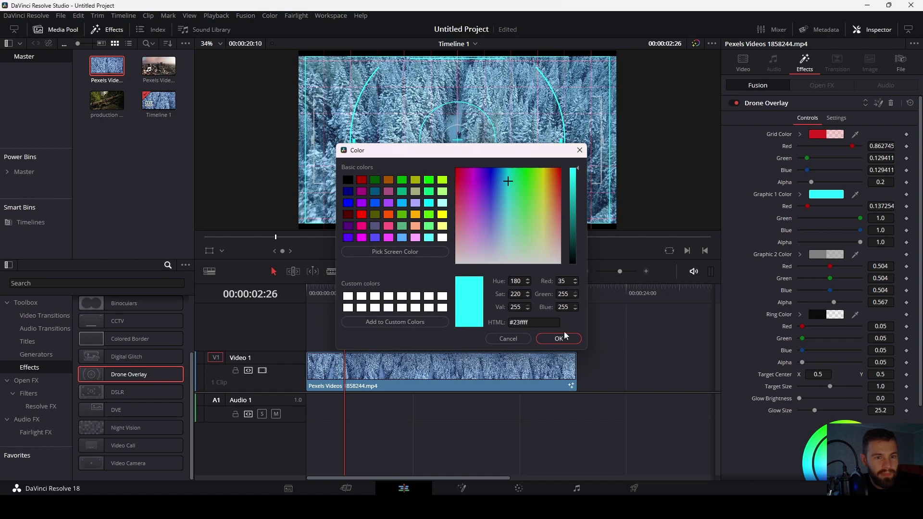
{"action": "left_click", "coordinate": [559, 338]}
{"action": "left_click", "coordinate": [824, 254]}
{"action": "left_click_drag", "start_coordinate": [495, 238], "coordinate": [473, 217]}
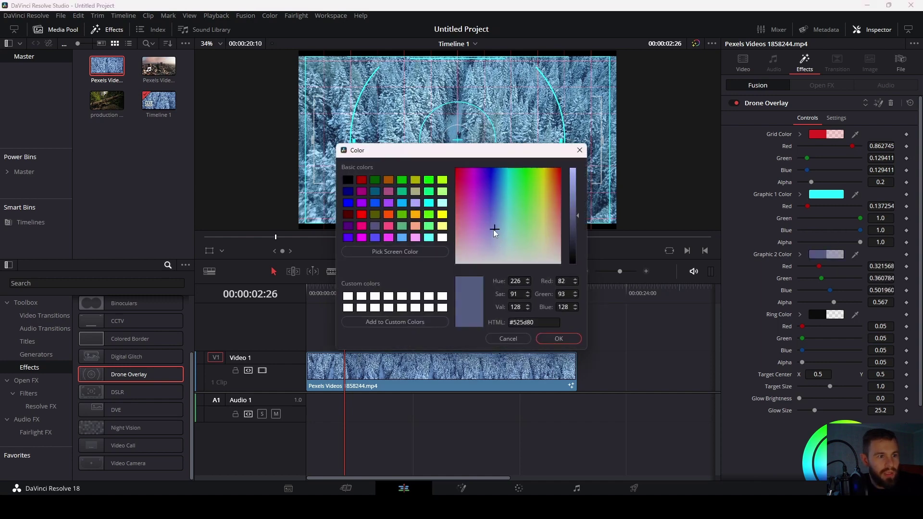
{"action": "left_click", "coordinate": [566, 340]}
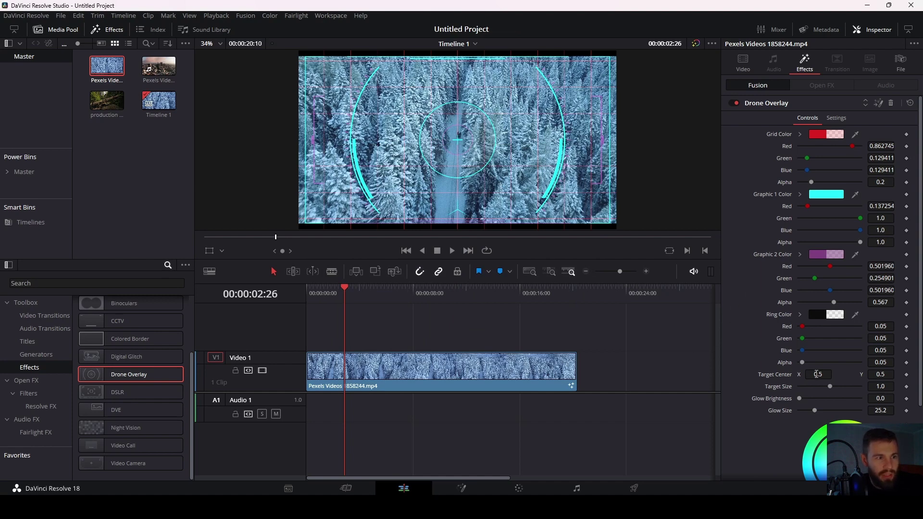
Step: Set the Drone Overlay target centre to X 0.504 and Y 0.525
{"action": "left_click_drag", "start_coordinate": [816, 377], "coordinate": [819, 376]}
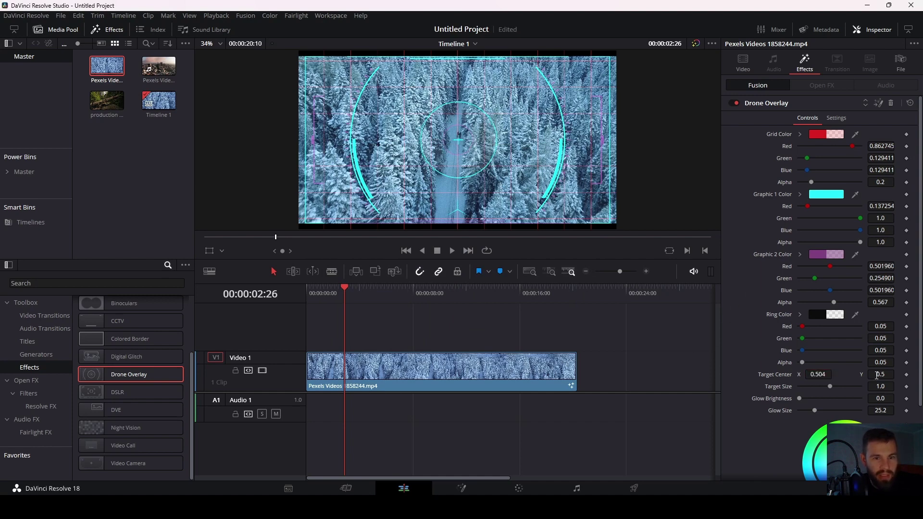
{"action": "left_click_drag", "start_coordinate": [882, 375], "coordinate": [894, 375]}
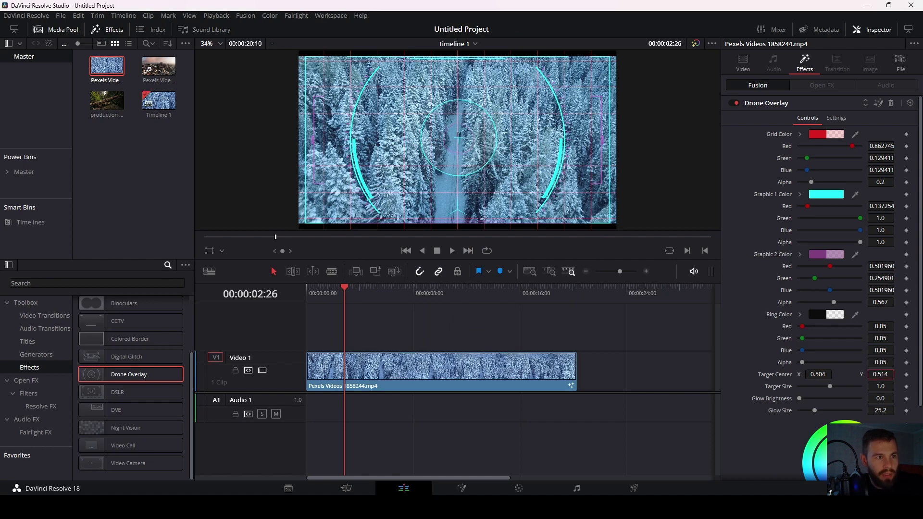
{"action": "left_click_drag", "start_coordinate": [881, 374], "coordinate": [884, 374]}
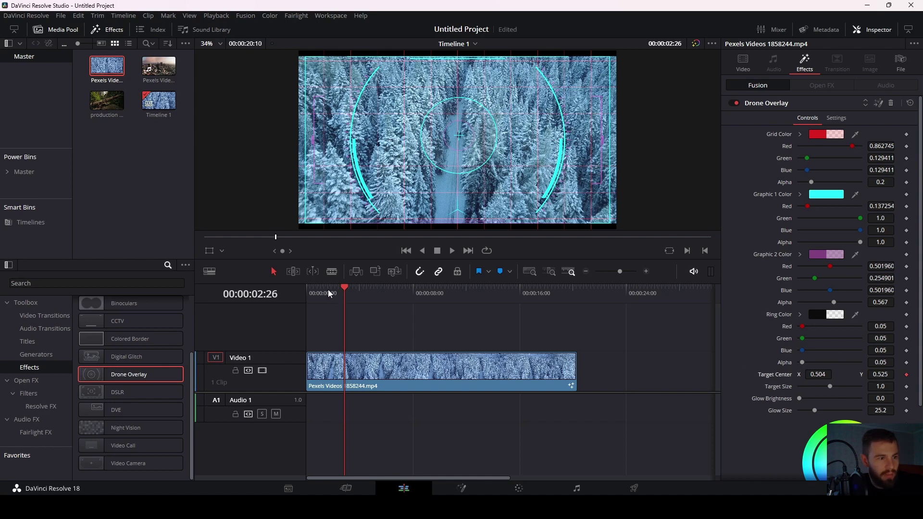
Step: Preview the overlay from the timeline start, save the project, and raise the glow brightness
{"action": "left_click_drag", "start_coordinate": [347, 290], "coordinate": [307, 291]}
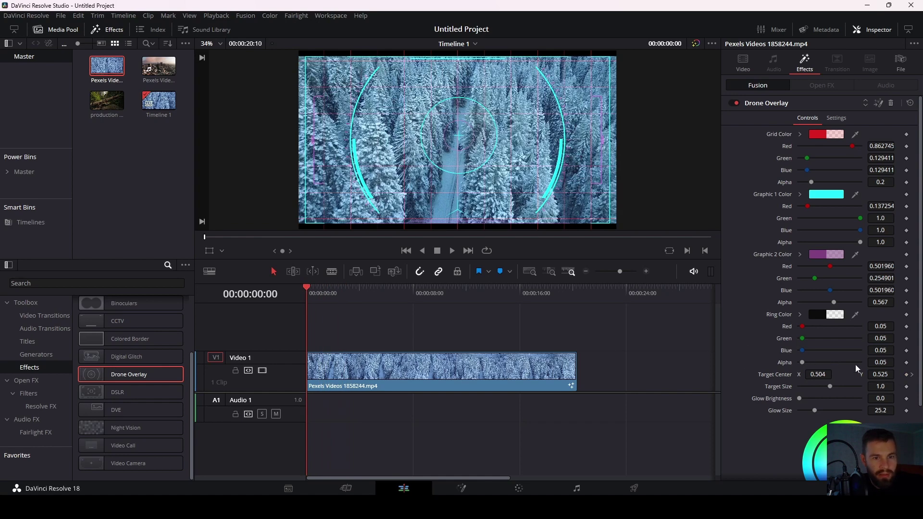
{"action": "left_click_drag", "start_coordinate": [399, 291], "coordinate": [409, 299]}
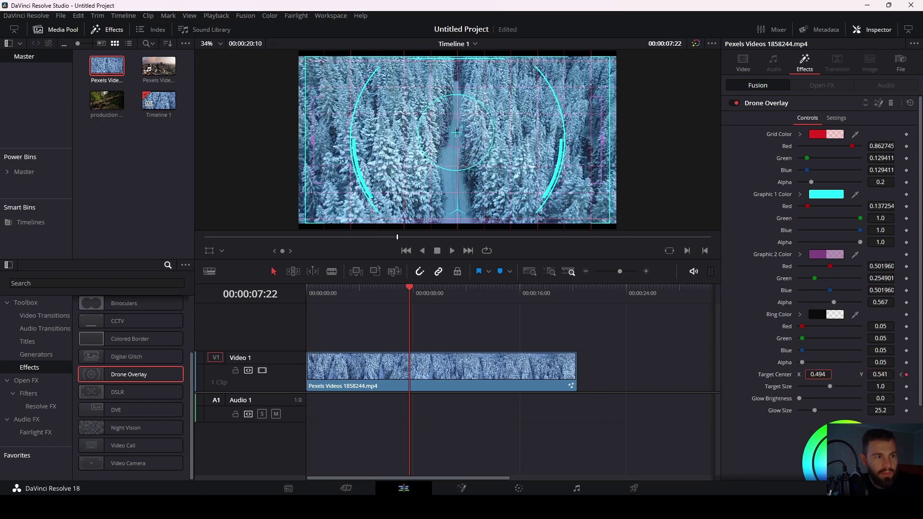
{"action": "left_click", "coordinate": [308, 290]}
{"action": "key", "text": "space"}
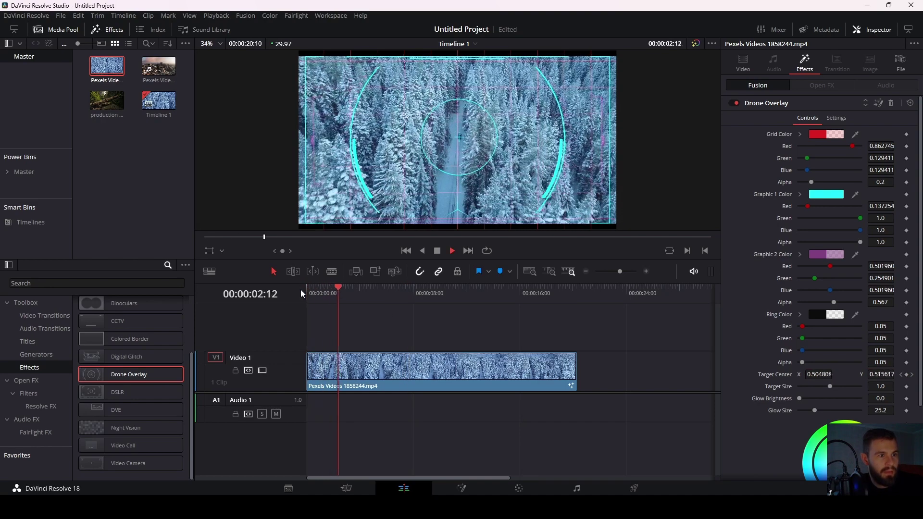
{"action": "key", "text": "space"}
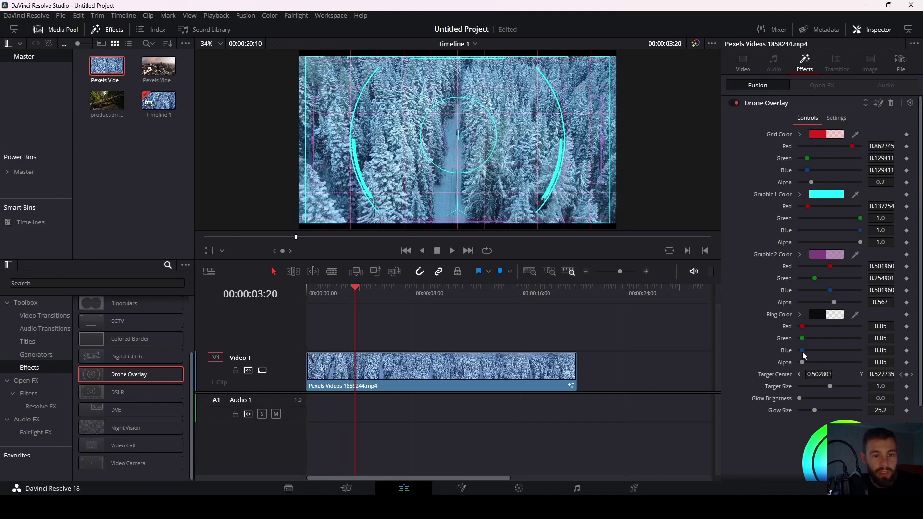
{"action": "key", "text": "ctrl+s"}
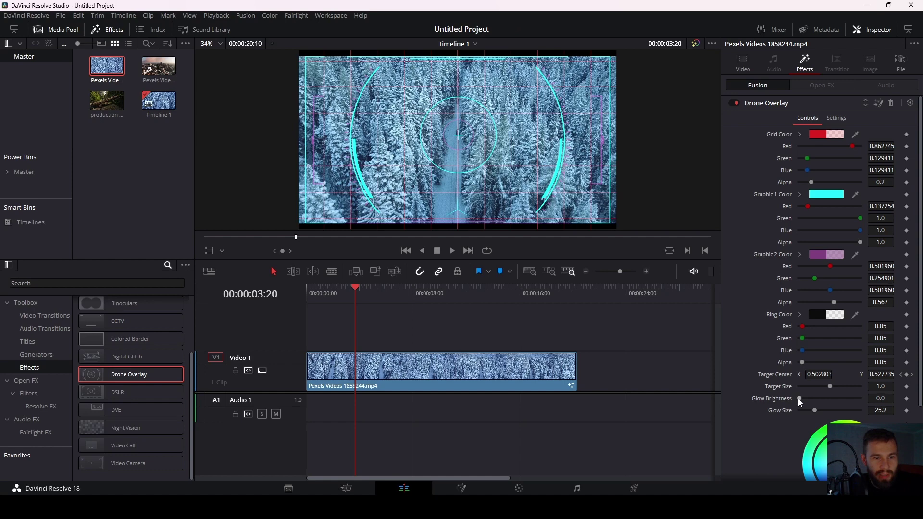
{"action": "mouse_move", "coordinate": [798, 399]}
{"action": "left_mouse_down"}
{"action": "mouse_move", "coordinate": [834, 412]}
{"action": "mouse_move", "coordinate": [828, 402]}
{"action": "left_mouse_up"}
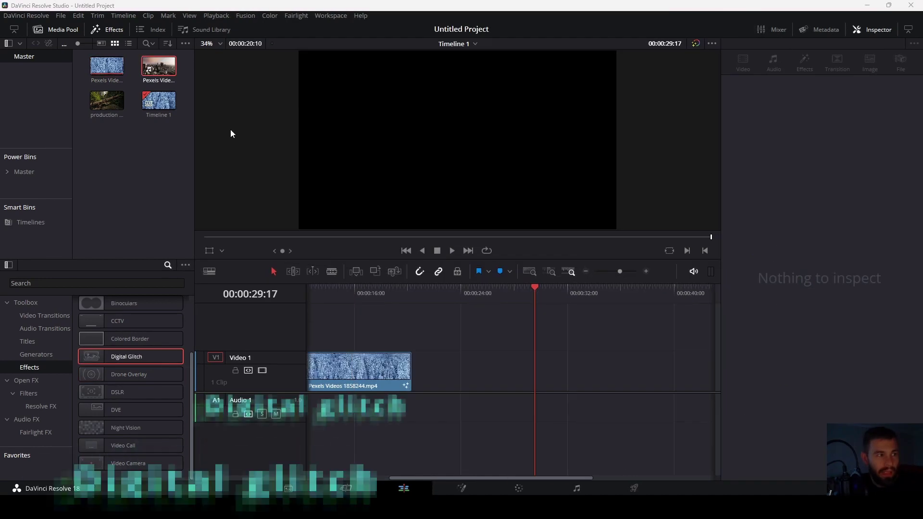
Step: Add the city drone clip Pexels Videos 2818567.mp4 to Video 1 after the forest clip
{"action": "left_click_drag", "start_coordinate": [159, 68], "coordinate": [493, 372]}
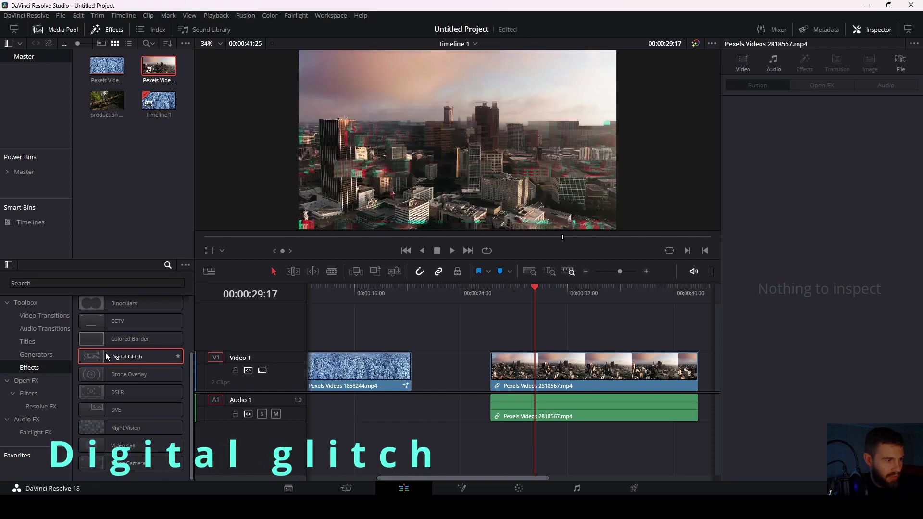
Step: Apply Digital Glitch to the city clip and play it from near its start
{"action": "left_click_drag", "start_coordinate": [109, 356], "coordinate": [585, 373]}
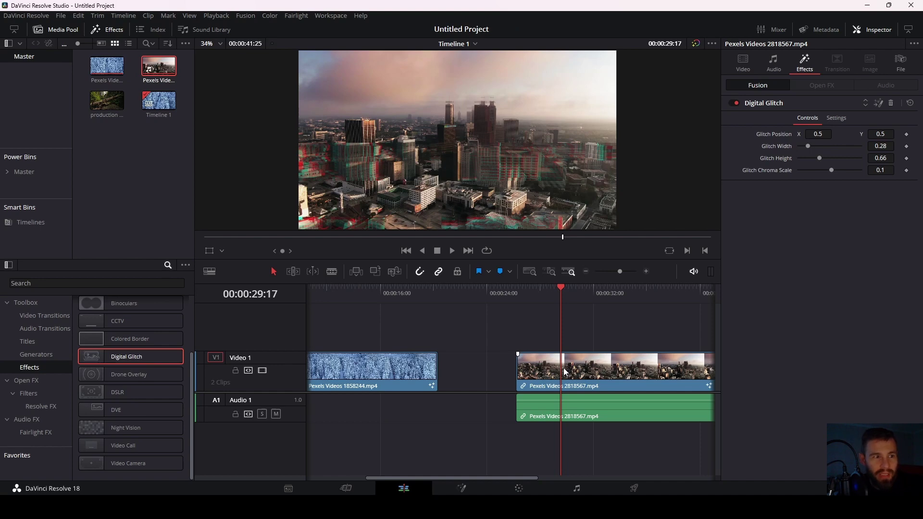
{"action": "scroll", "coordinate": [530, 336], "scroll_direction": "right", "scroll_amount": 5}
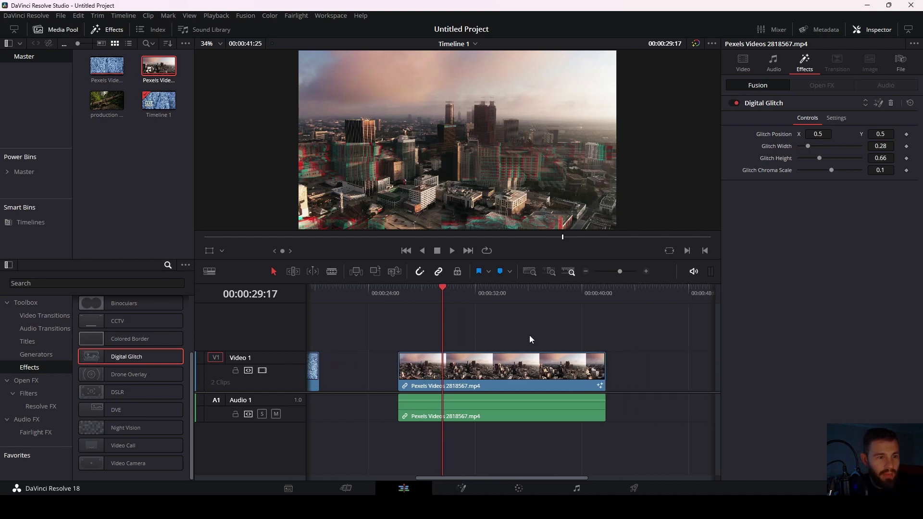
{"action": "left_click", "coordinate": [391, 292]}
{"action": "key", "text": "space"}
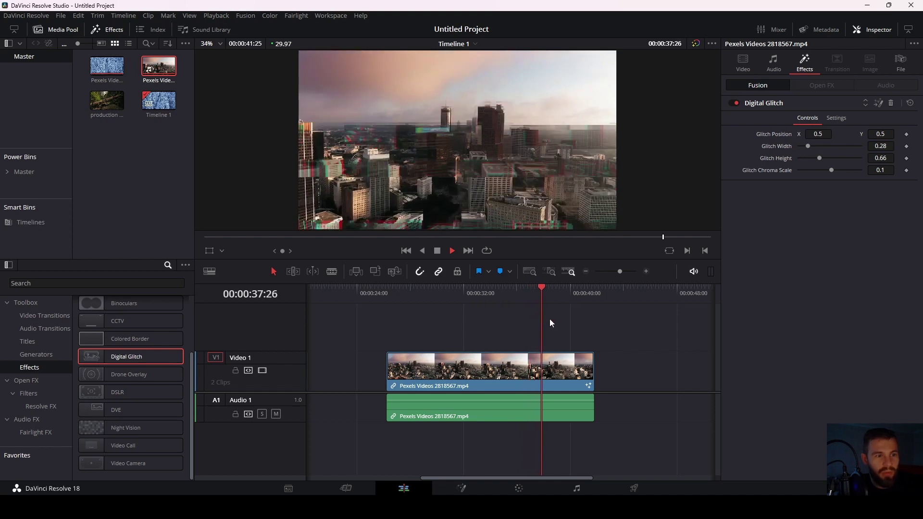
Step: Stop playback, then narrow the glitch width, nudge its vertical position and adjust chroma scale
{"action": "key", "text": "space"}
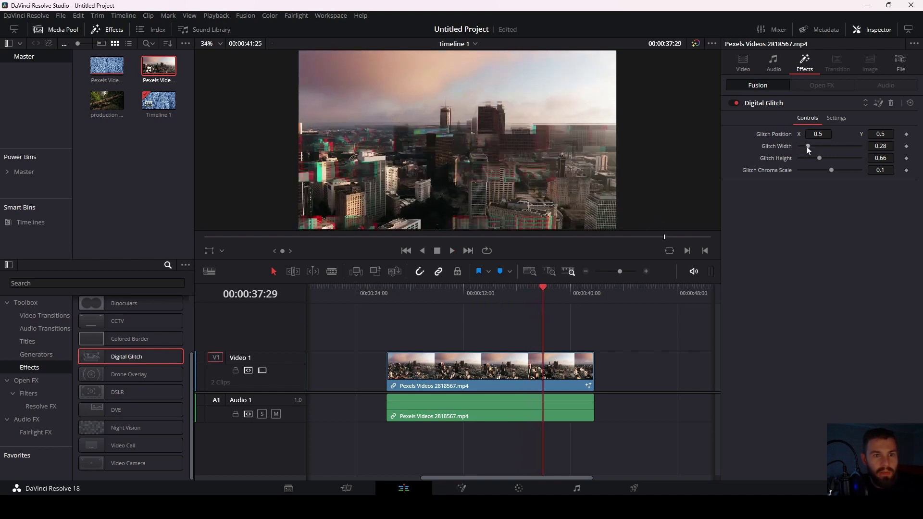
{"action": "mouse_move", "coordinate": [807, 147]}
{"action": "left_mouse_down"}
{"action": "mouse_move", "coordinate": [826, 164]}
{"action": "mouse_move", "coordinate": [821, 135]}
{"action": "left_mouse_up"}
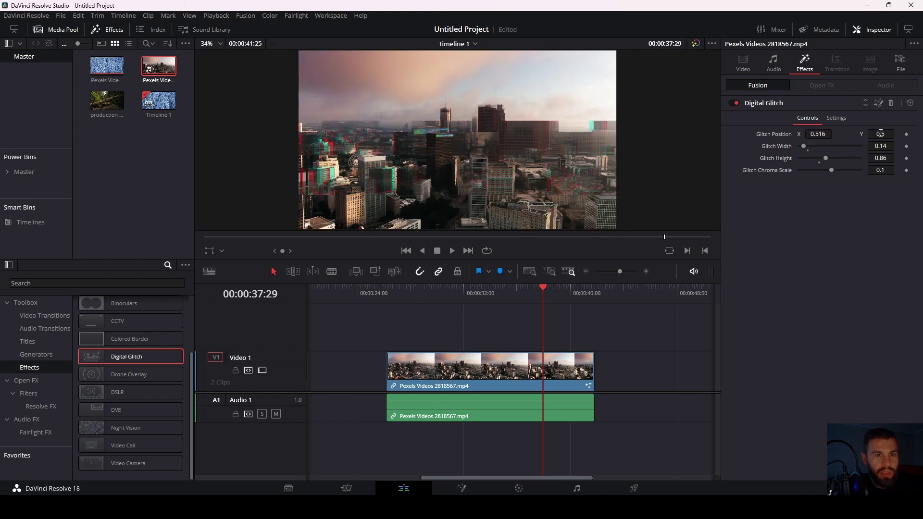
{"action": "left_click_drag", "start_coordinate": [881, 134], "coordinate": [884, 134]}
{"action": "mouse_move", "coordinate": [831, 170]}
{"action": "left_mouse_down"}
{"action": "mouse_move", "coordinate": [841, 170]}
{"action": "mouse_move", "coordinate": [826, 171]}
{"action": "left_mouse_up"}
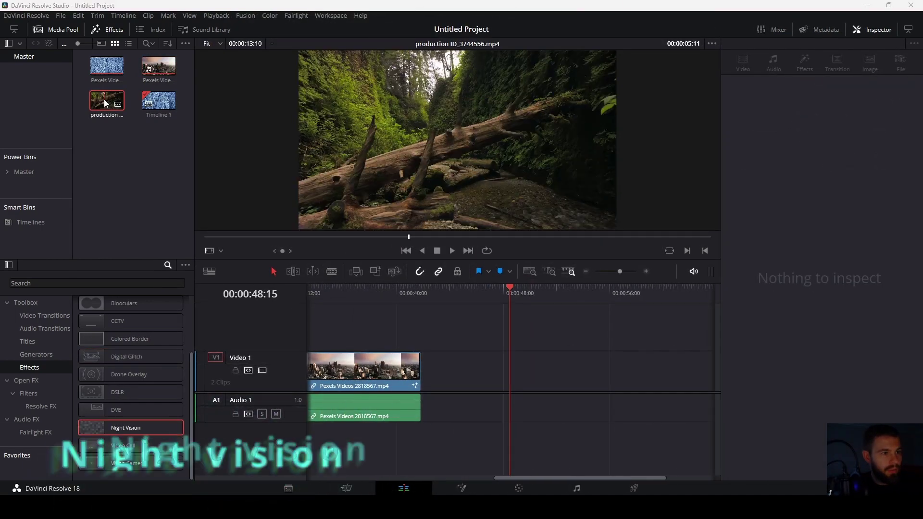
Step: Add production ID_3744556.mp4 after the city clip and apply Night Vision to it
{"action": "mouse_move", "coordinate": [107, 100]}
{"action": "left_mouse_down"}
{"action": "mouse_move", "coordinate": [526, 382]}
{"action": "mouse_move", "coordinate": [502, 382]}
{"action": "left_mouse_up"}
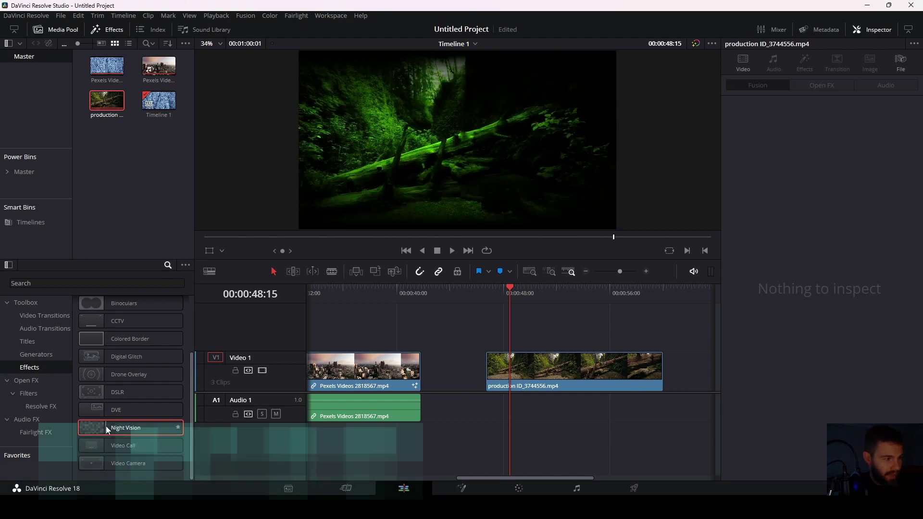
{"action": "mouse_move", "coordinate": [106, 426]}
{"action": "left_mouse_down"}
{"action": "mouse_move", "coordinate": [495, 354]}
{"action": "mouse_move", "coordinate": [538, 372]}
{"action": "left_mouse_up"}
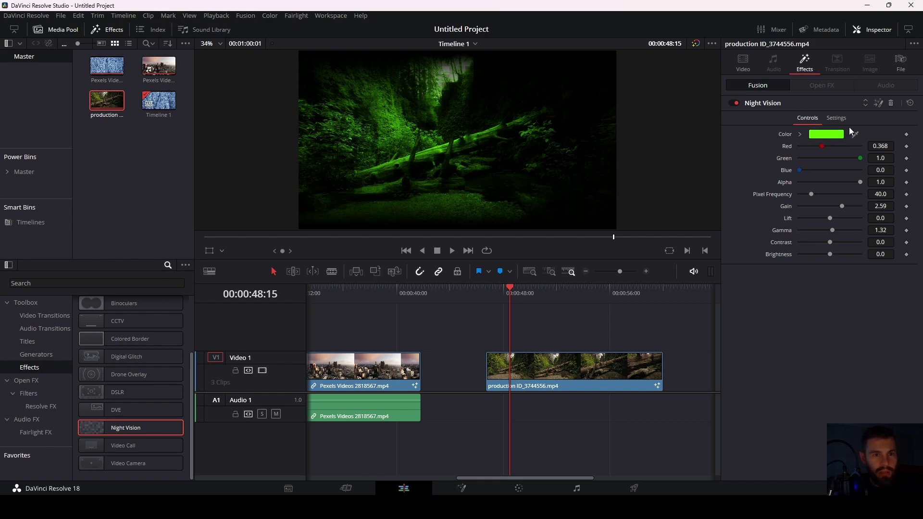
Step: Tint the Night Vision effect lime green #92ff15, replacing an initial magenta choice
{"action": "left_click", "coordinate": [823, 135]}
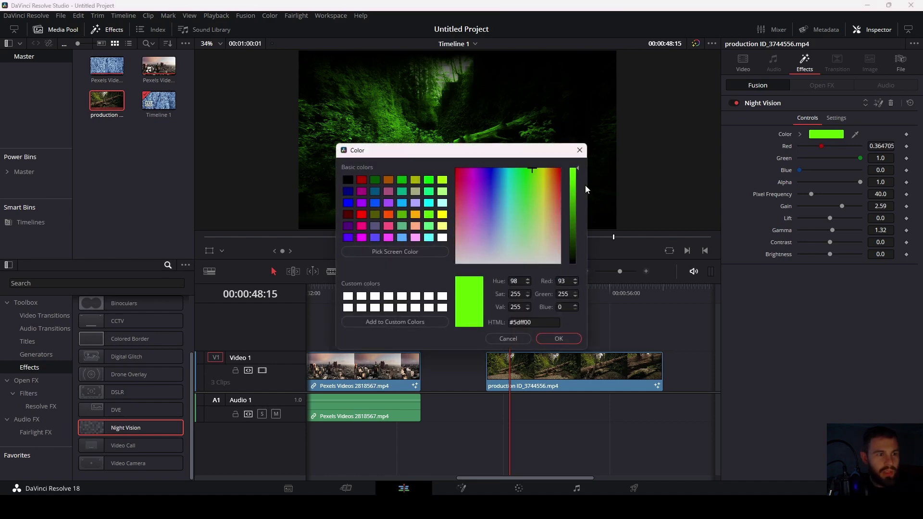
{"action": "left_click_drag", "start_coordinate": [478, 182], "coordinate": [475, 178]}
{"action": "left_click", "coordinate": [558, 339]}
{"action": "left_click", "coordinate": [810, 134]}
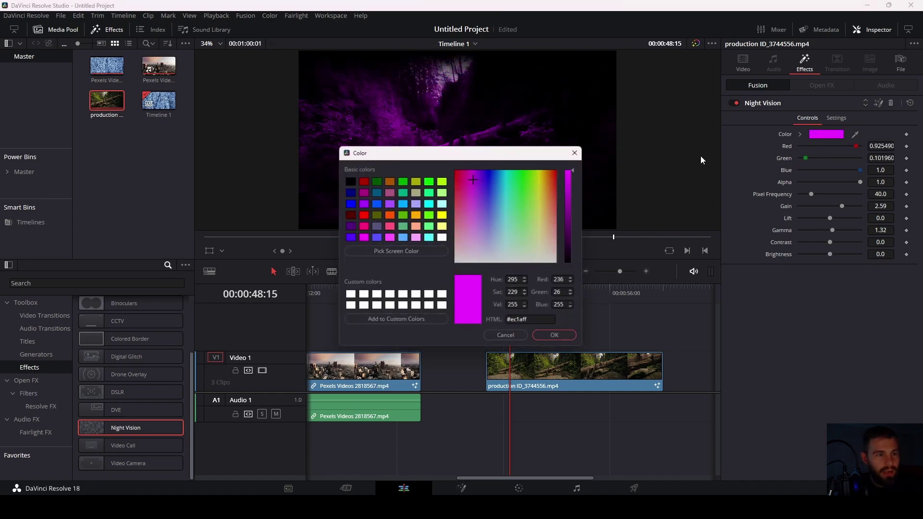
{"action": "left_click", "coordinate": [535, 177]}
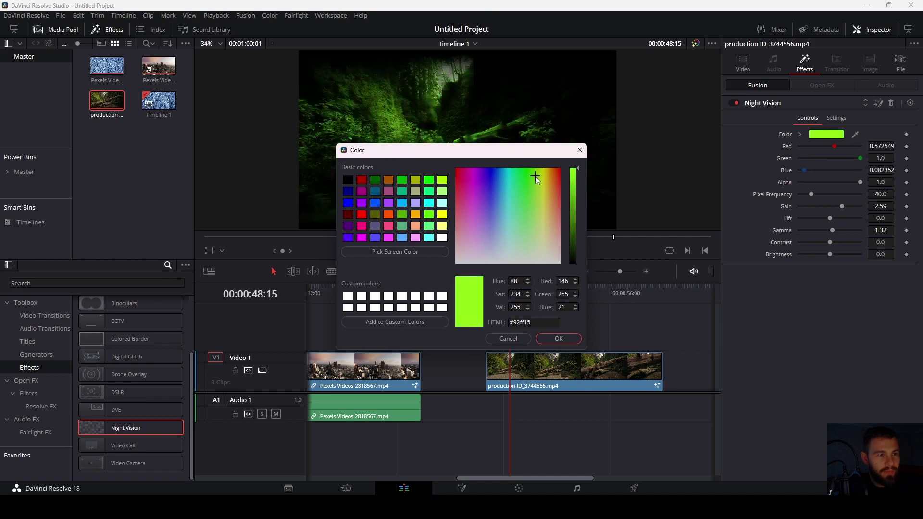
{"action": "left_click", "coordinate": [559, 339]}
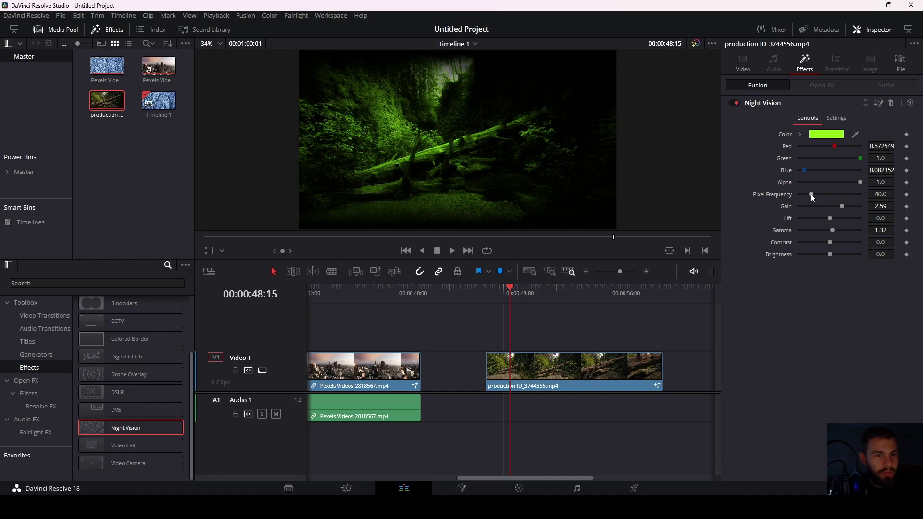
Step: Set Night Vision pixel frequency to 28.5, gamma to 1.83 and contrast to -0.16
{"action": "mouse_move", "coordinate": [811, 194]}
{"action": "left_mouse_down"}
{"action": "mouse_move", "coordinate": [824, 194]}
{"action": "mouse_move", "coordinate": [807, 198]}
{"action": "left_mouse_up"}
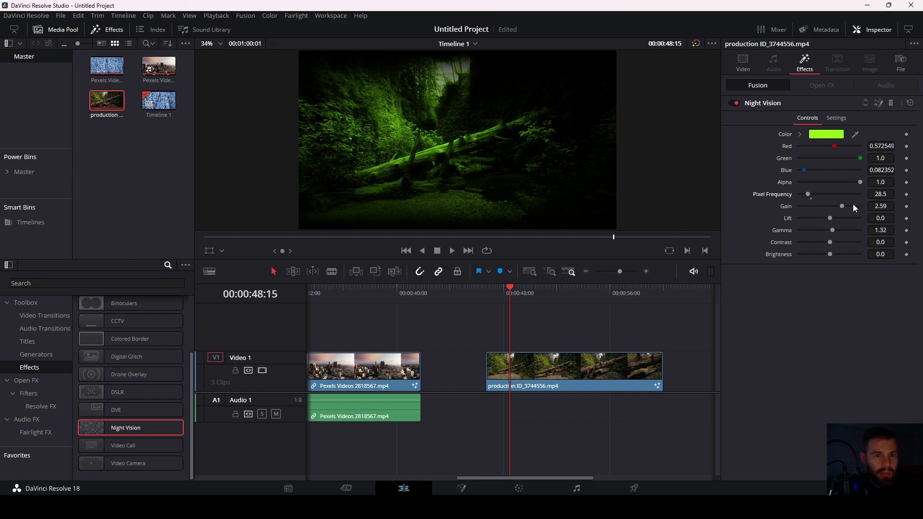
{"action": "left_click_drag", "start_coordinate": [833, 233], "coordinate": [834, 231]}
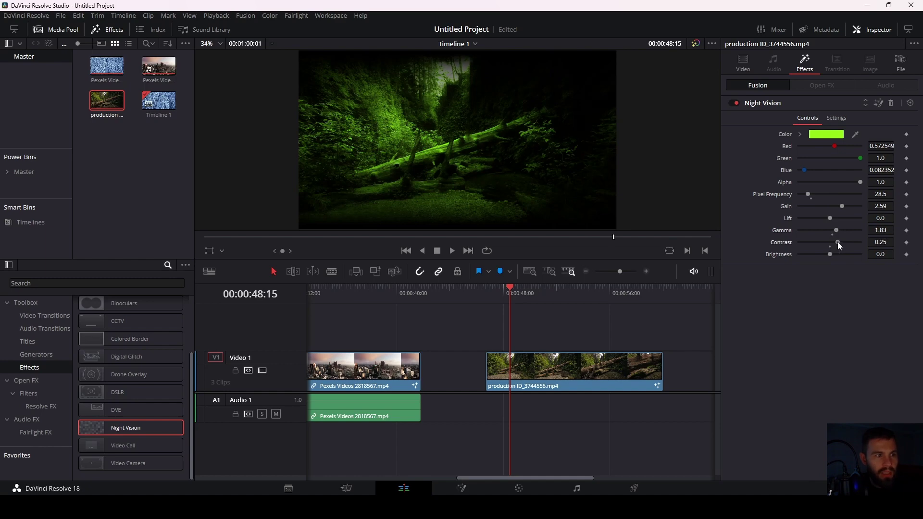
{"action": "mouse_move", "coordinate": [836, 242]}
{"action": "left_mouse_down"}
{"action": "mouse_move", "coordinate": [825, 244]}
{"action": "mouse_move", "coordinate": [840, 256]}
{"action": "left_mouse_up"}
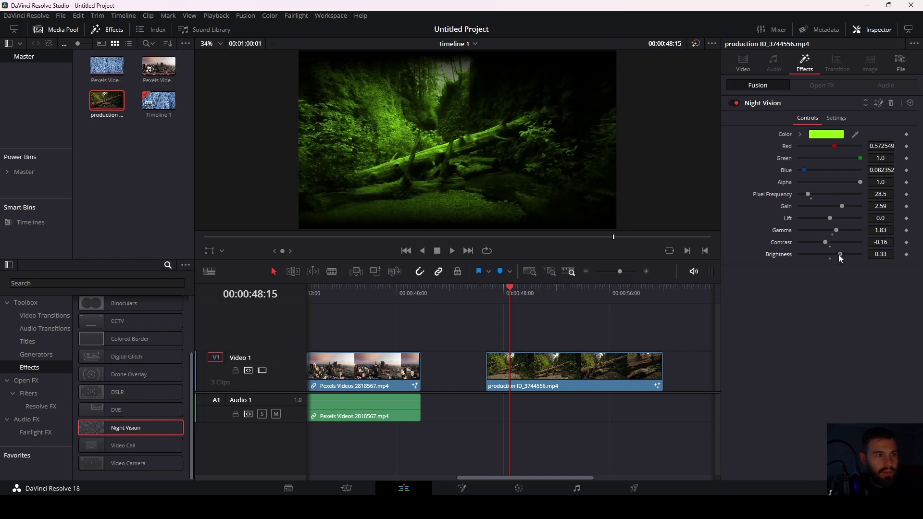